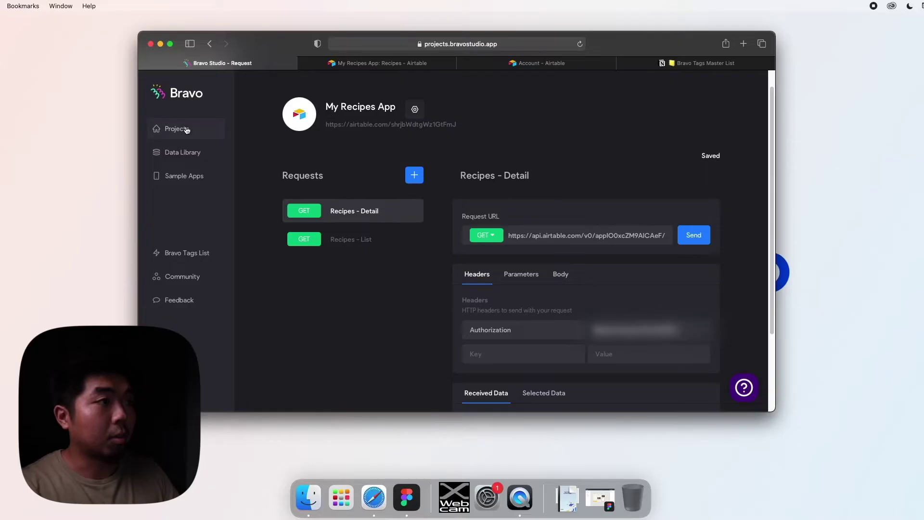
Step: Return to the projects list and open Recipe App to view its Detail Screen, Slide Menu and Home Screen
left_click(170, 129)
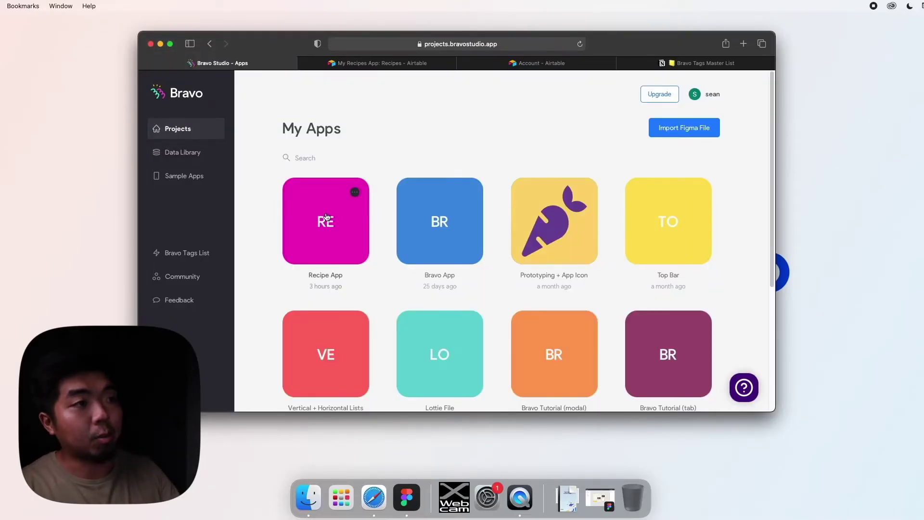
left_click(326, 217)
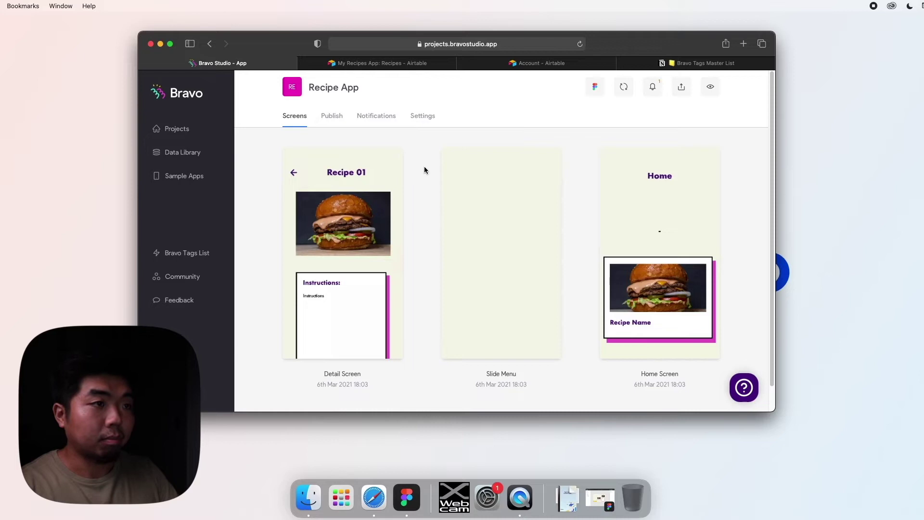
scroll(423, 166, "down", 1)
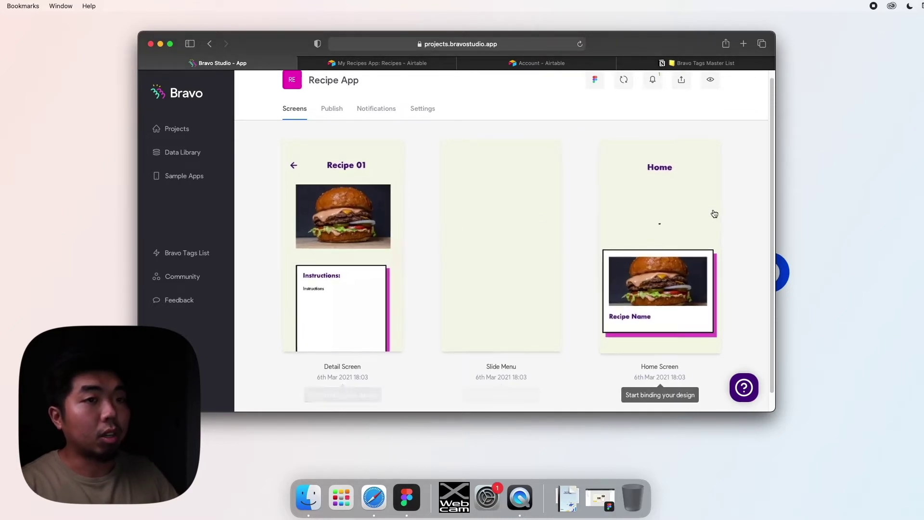
Step: Start Home Screen data binding using the My Recipes App collection and its GET Recipes - List request
left_click(666, 182)
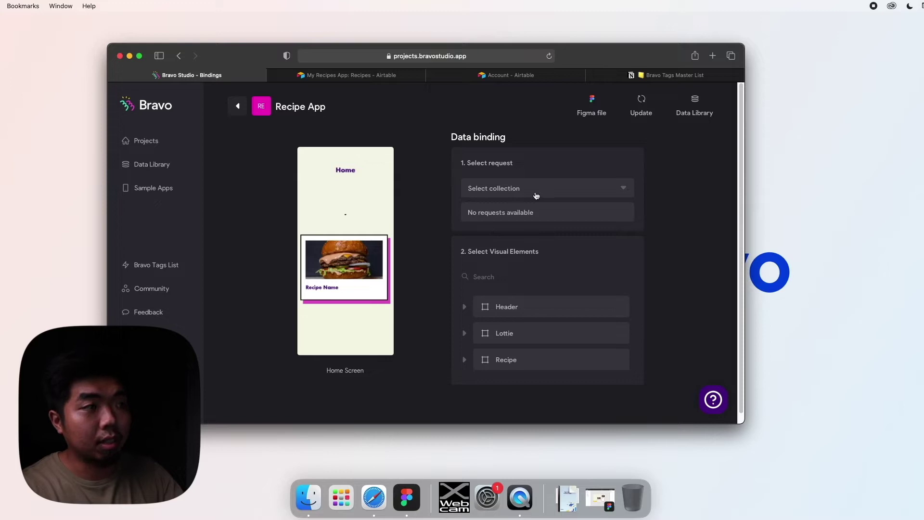
left_click(531, 189)
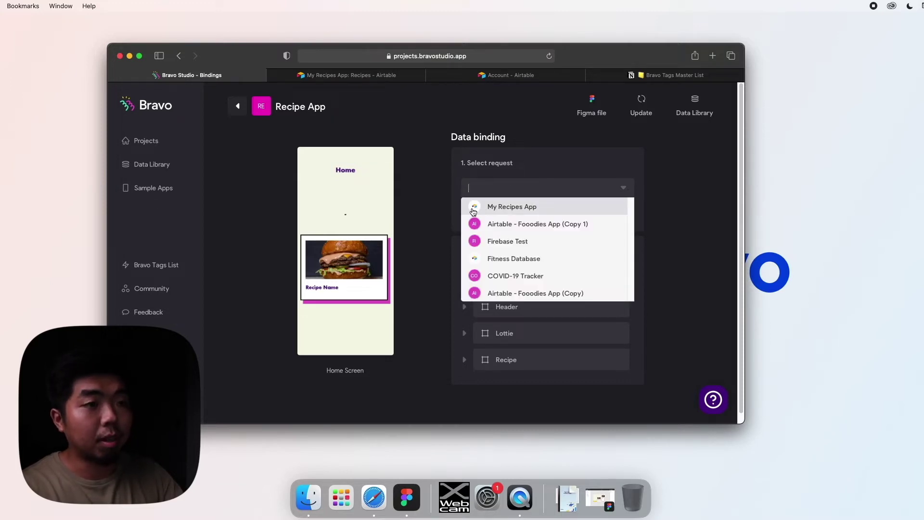
left_click(516, 210)
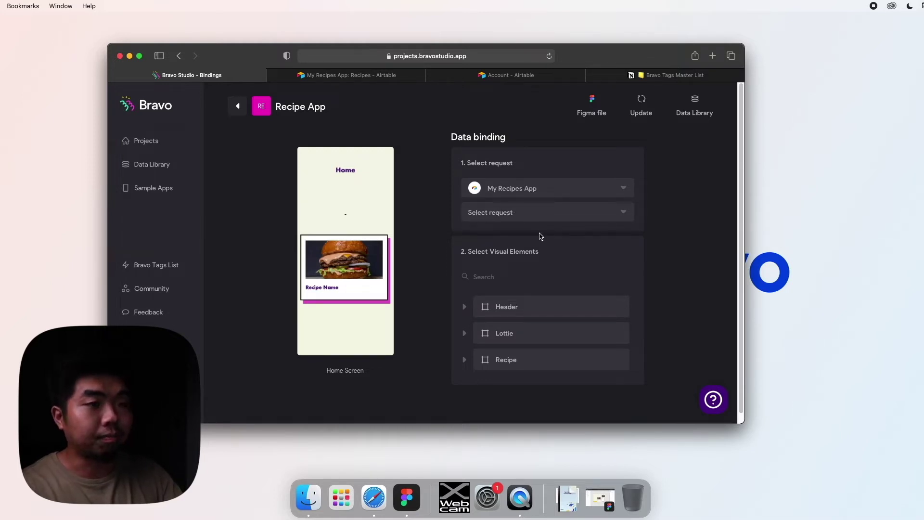
left_click(496, 217)
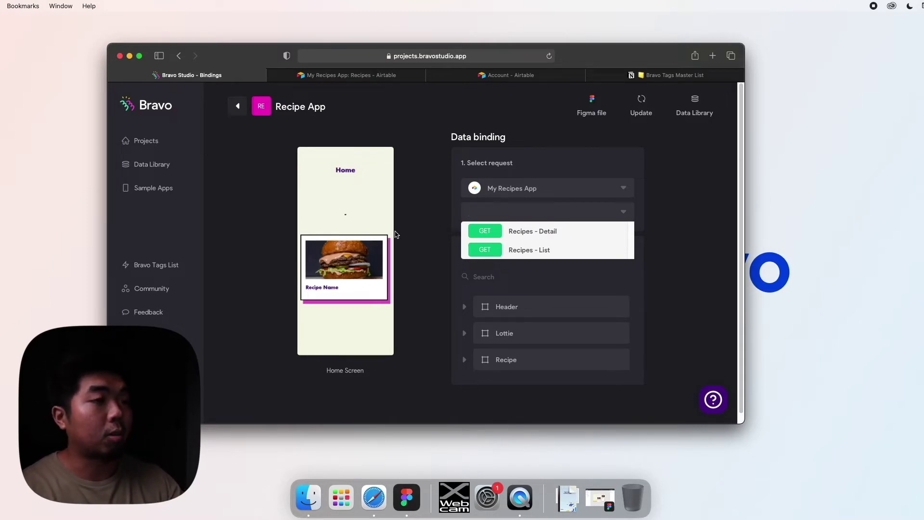
mouse_move(393, 235)
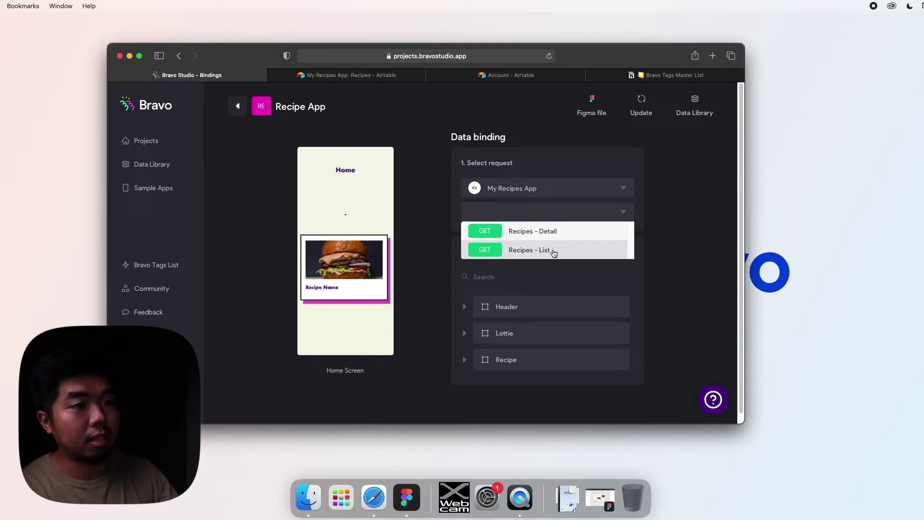
left_click(547, 250)
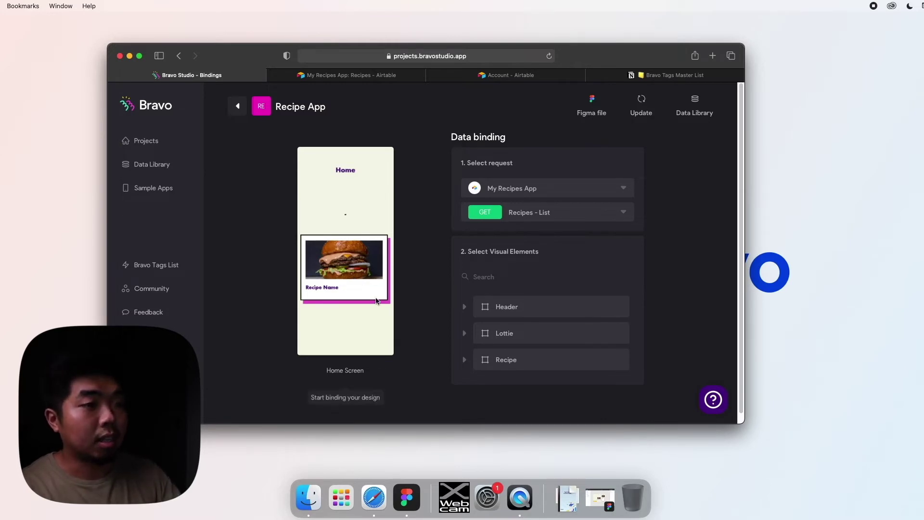
Step: Bind the Home Screen's Recipe container to Records from Recipes - List
left_click(528, 368)
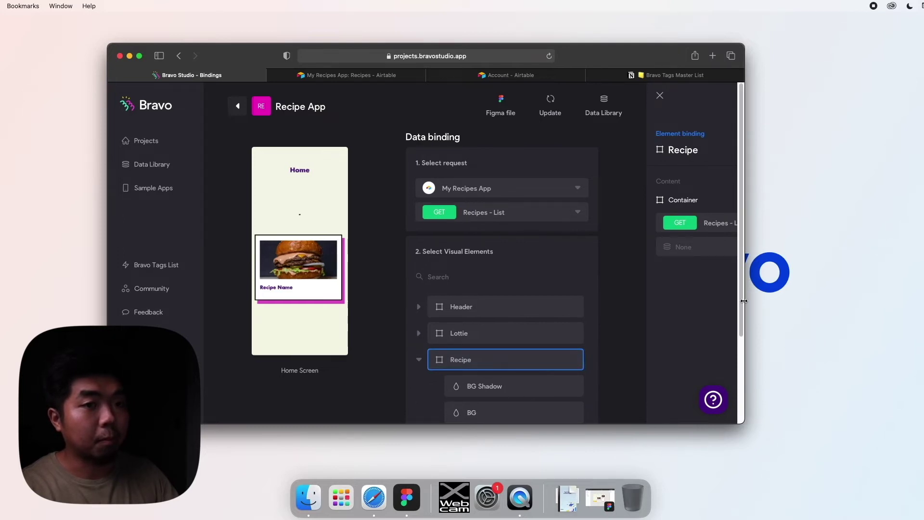
left_click_drag(745, 301, 831, 304)
left_click_drag(747, 67, 709, 67)
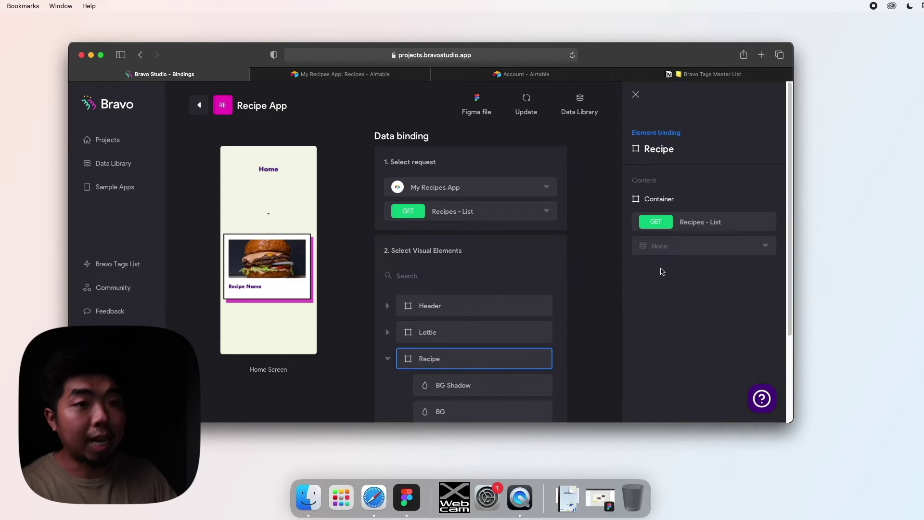
left_click(686, 246)
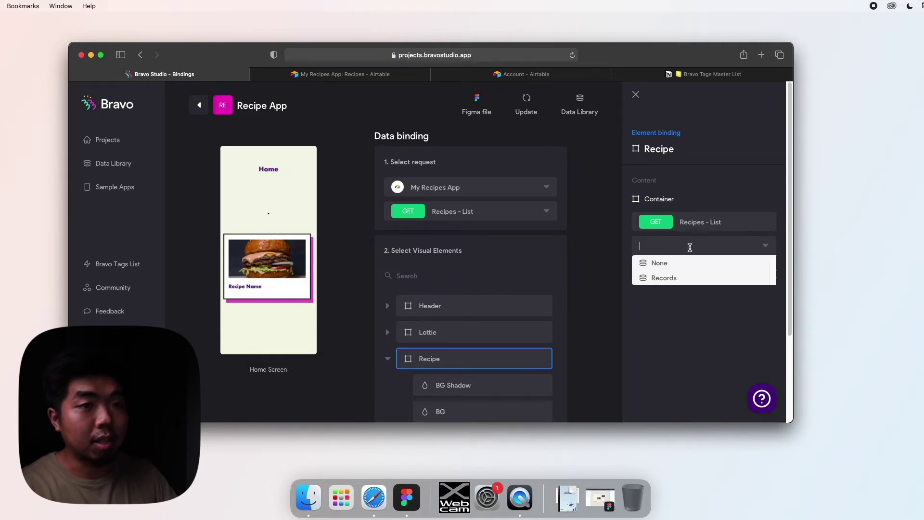
left_click(672, 278)
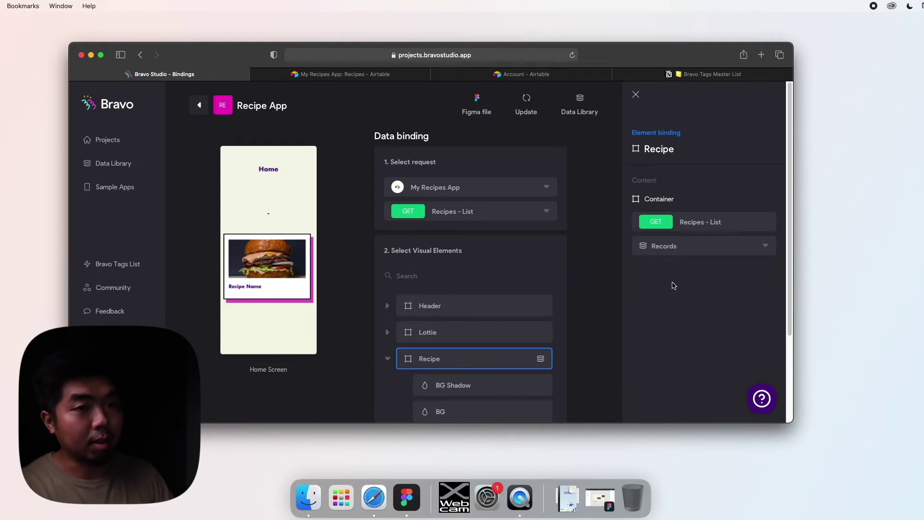
scroll(533, 268, "down", 3)
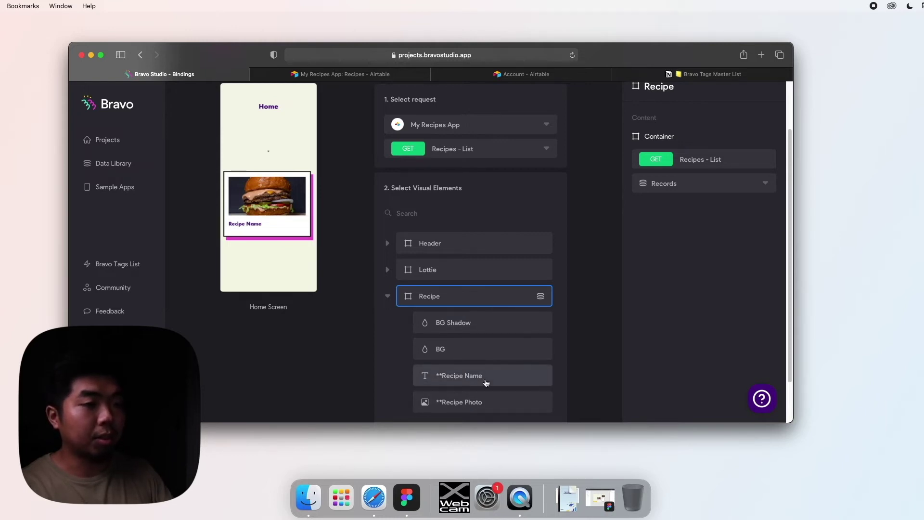
Step: Bind the home card's Recipe Name text to the Recipe Name field
left_click(480, 381)
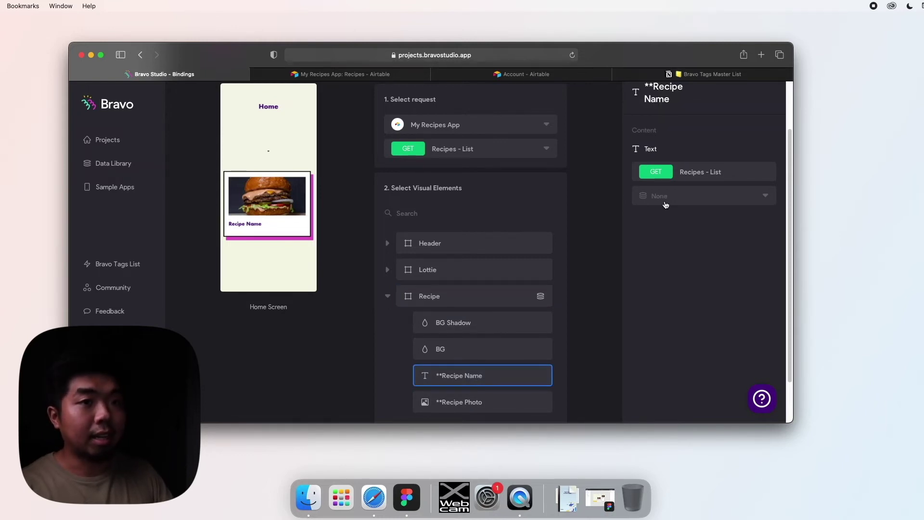
scroll(656, 187, "up", 2)
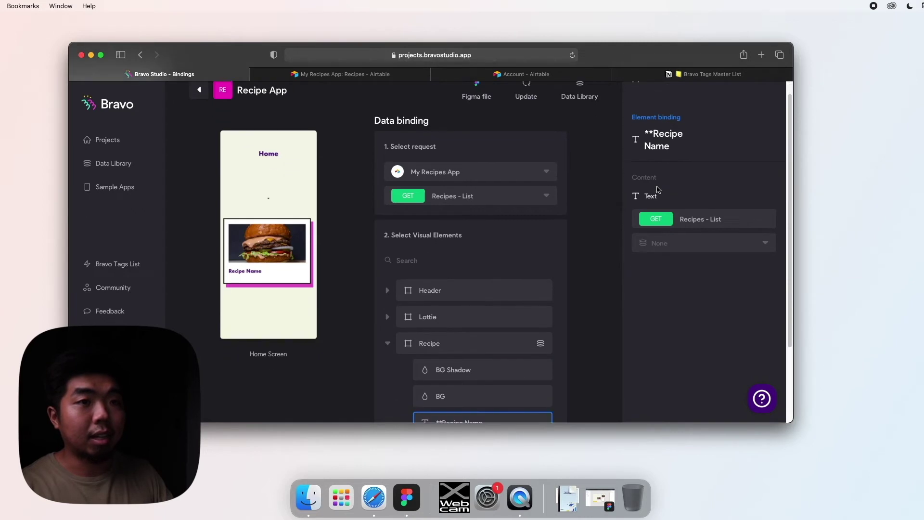
scroll(658, 187, "down", 2)
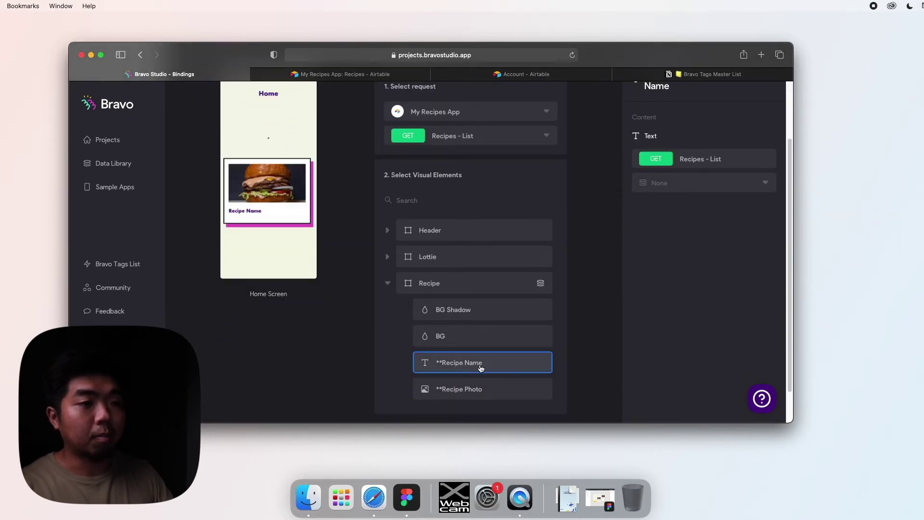
left_click(673, 188)
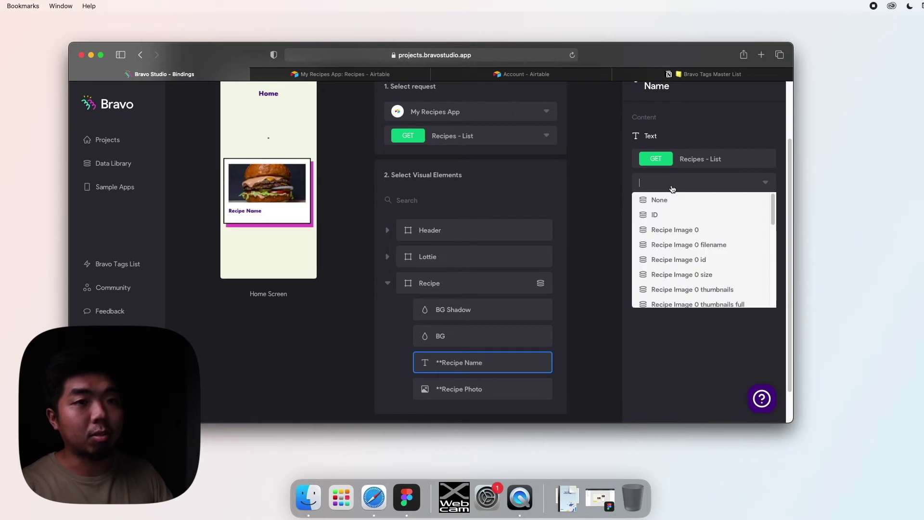
scroll(689, 263, "down", 10)
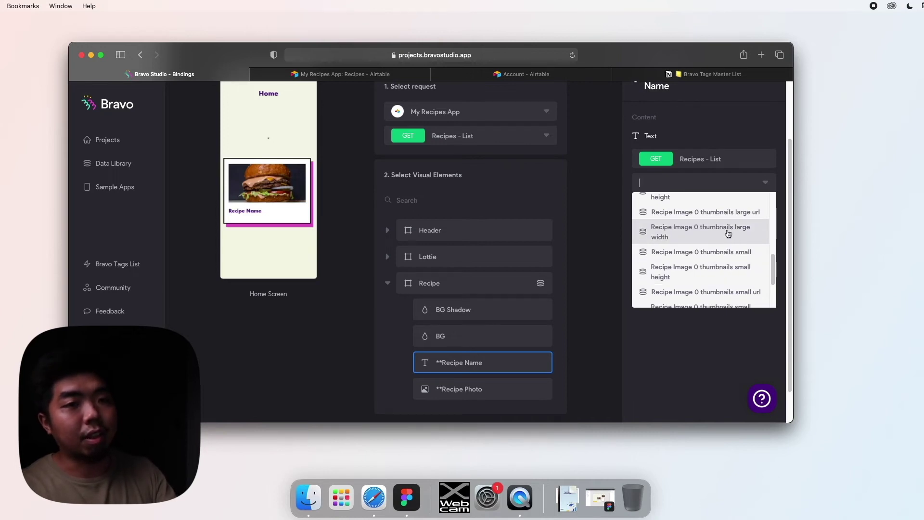
scroll(718, 272, "down", 1)
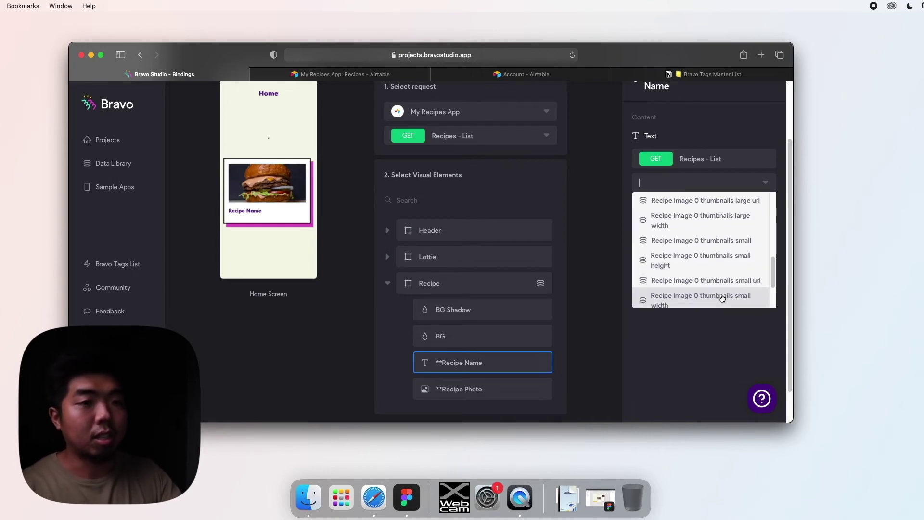
scroll(720, 272, "down", 3)
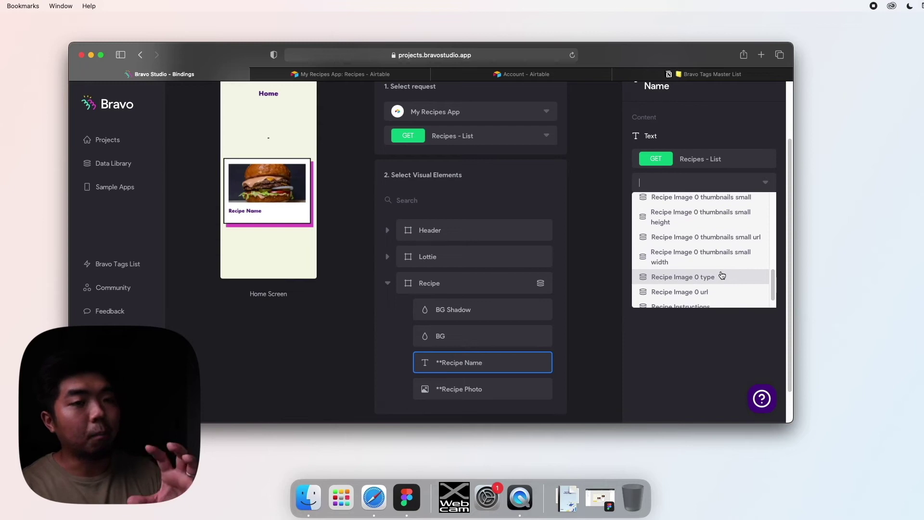
scroll(723, 273, "down", 1)
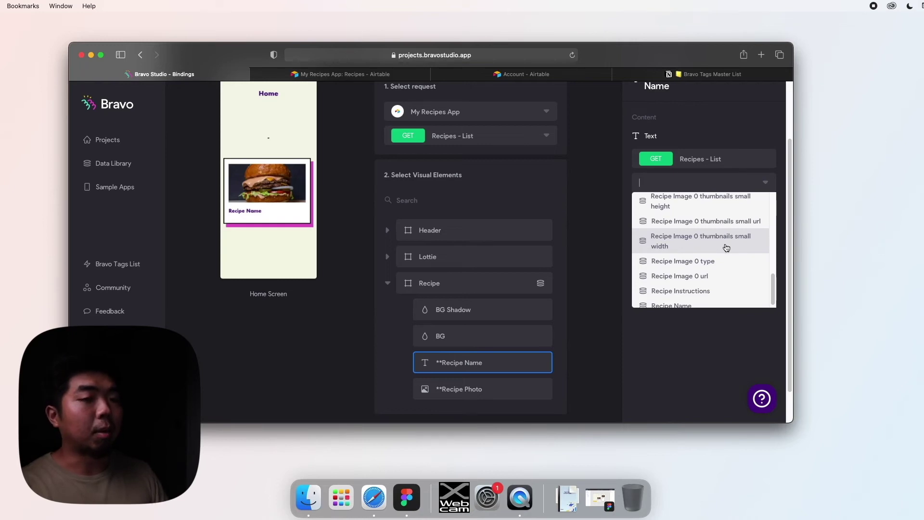
scroll(725, 265, "down", 1)
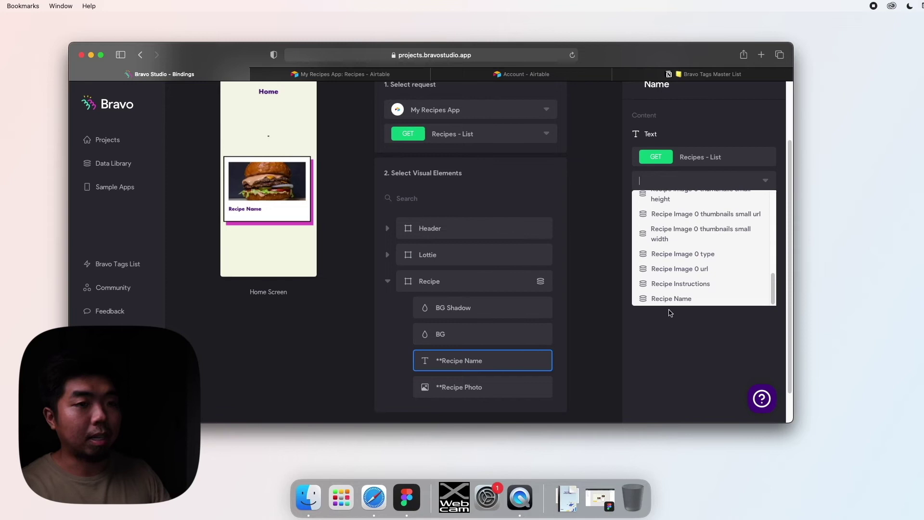
left_click(689, 301)
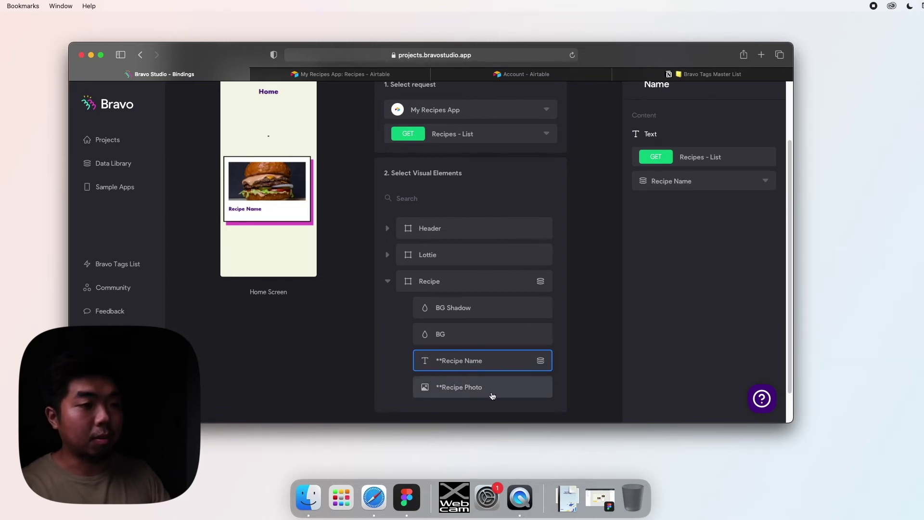
Step: Bind the home card's Recipe Photo to Recipe Image 0 url, then collapse the Recipe group
left_click(511, 394)
left_click(725, 170)
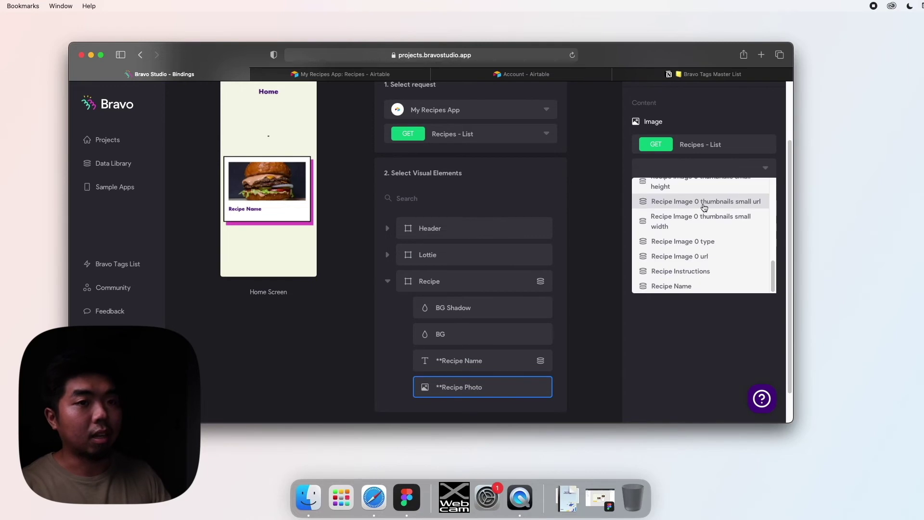
scroll(708, 193, "up", 1)
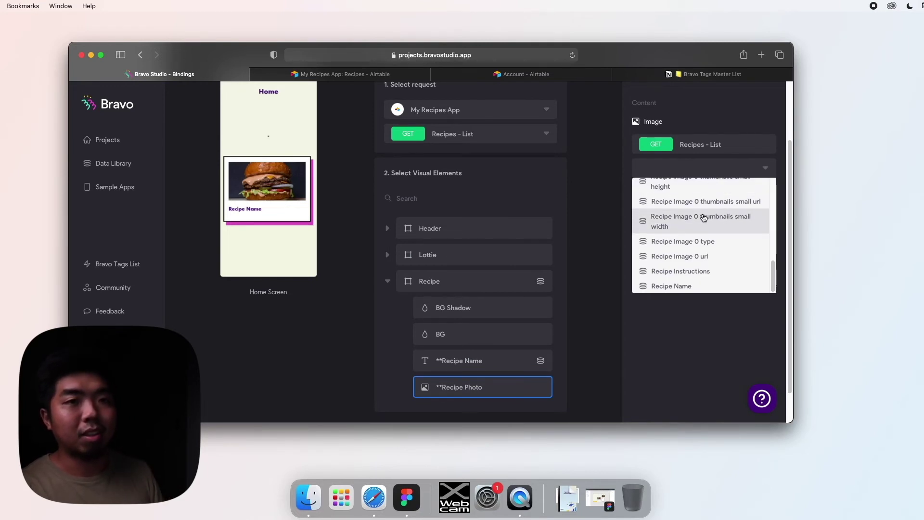
scroll(703, 219, "down", 3)
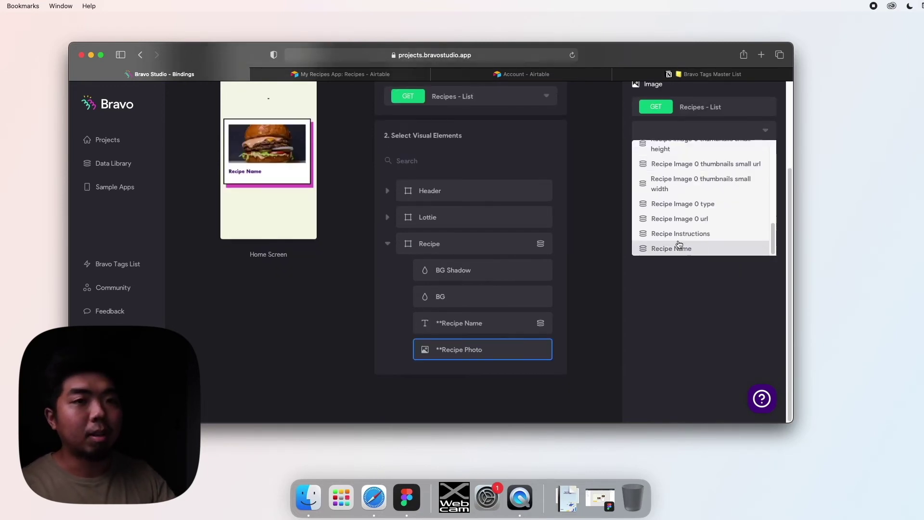
left_click(724, 222)
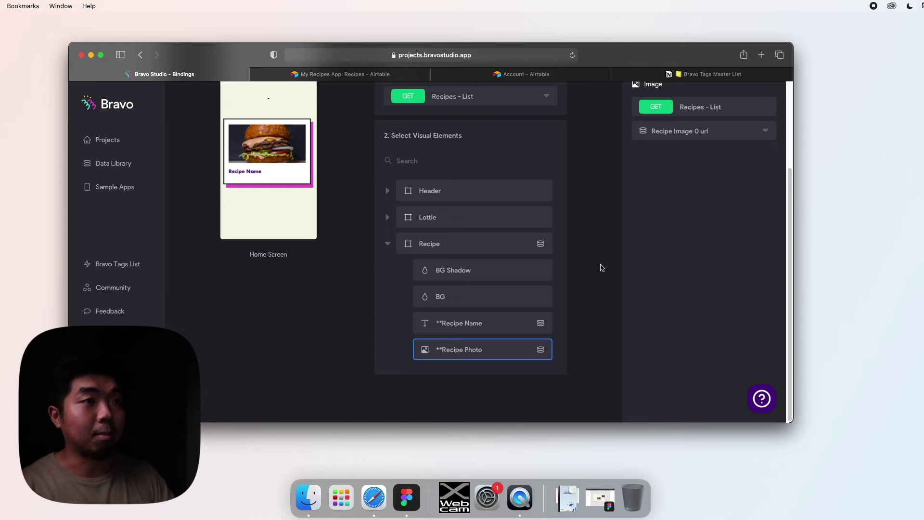
scroll(601, 267, "up", 5)
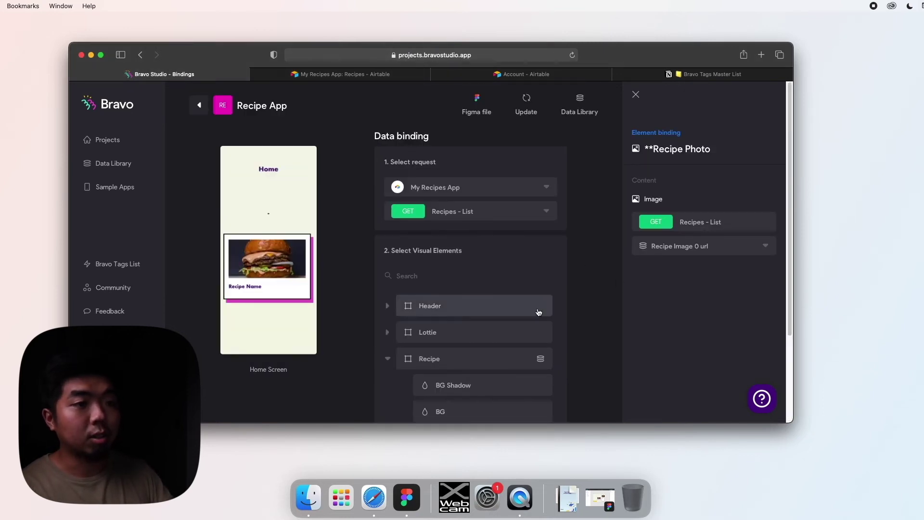
left_click(387, 359)
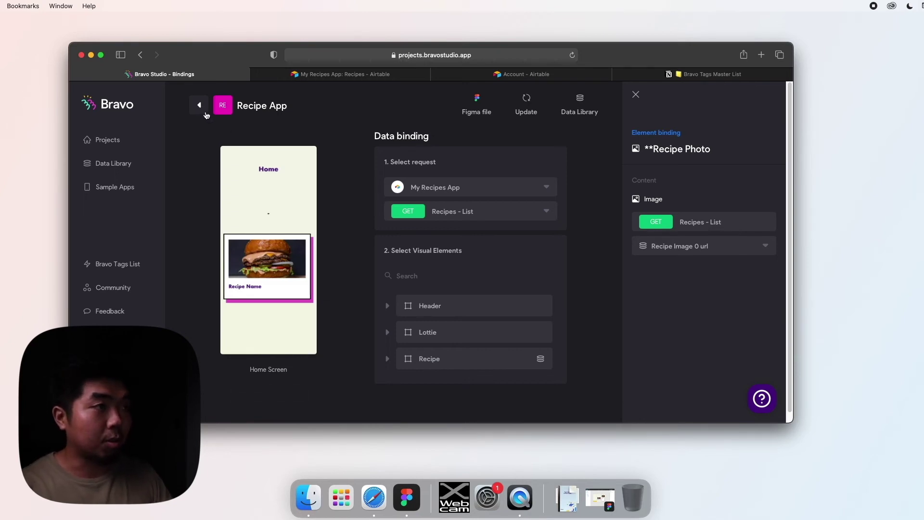
Step: Start Detail Screen data binding using My Recipes App's GET Recipes - Detail request
left_click(198, 106)
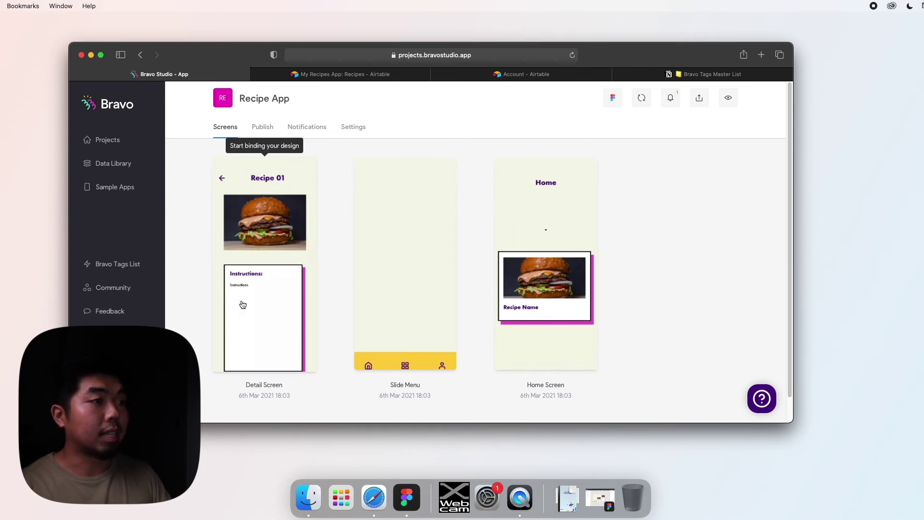
left_click(281, 302)
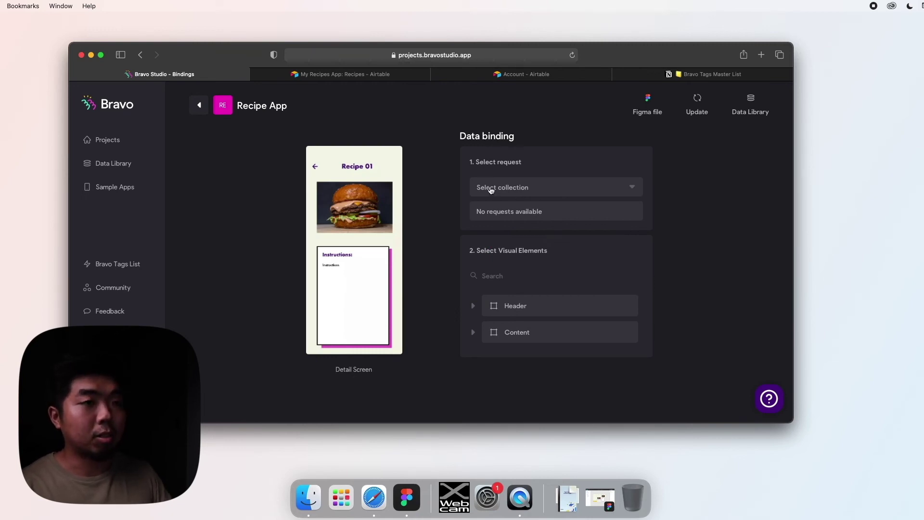
left_click(505, 192)
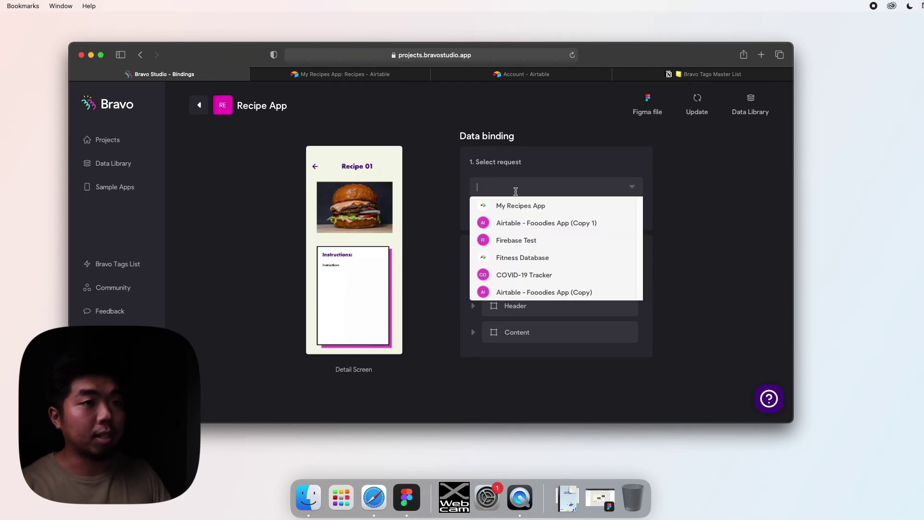
left_click(532, 206)
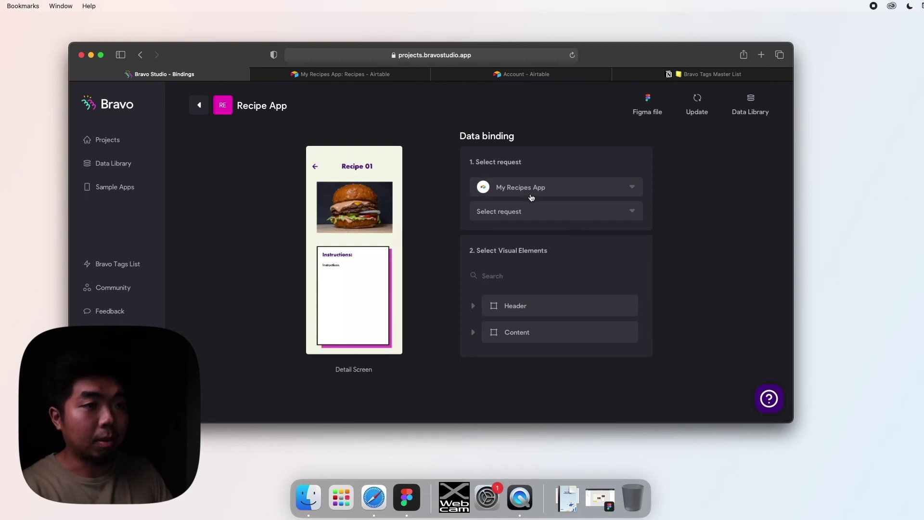
left_click(500, 221)
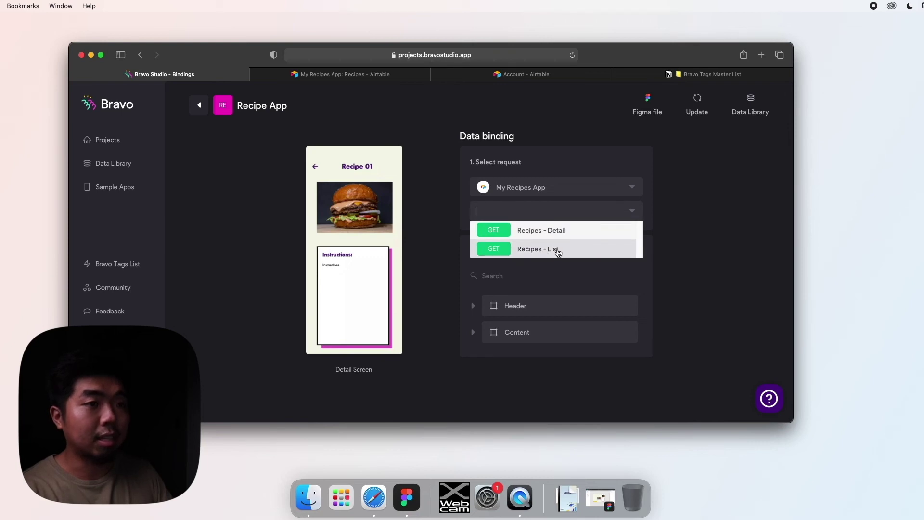
left_click(545, 234)
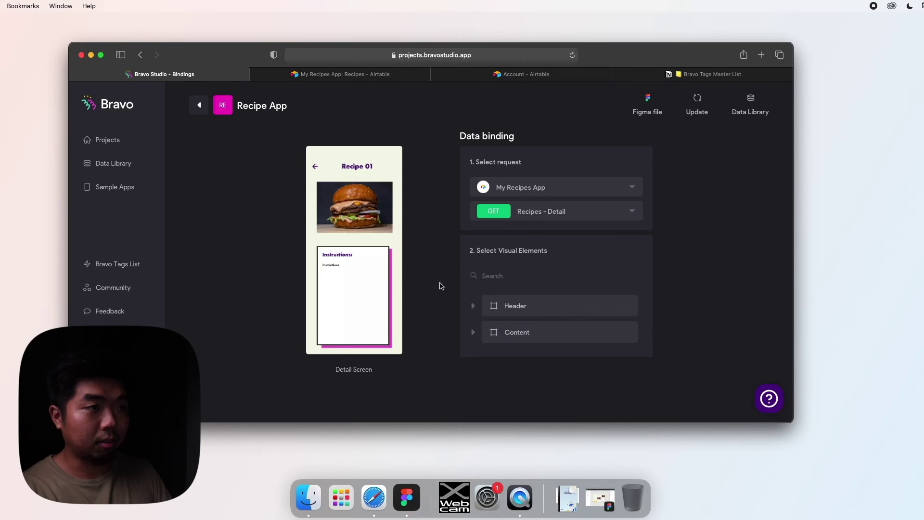
mouse_move(377, 164)
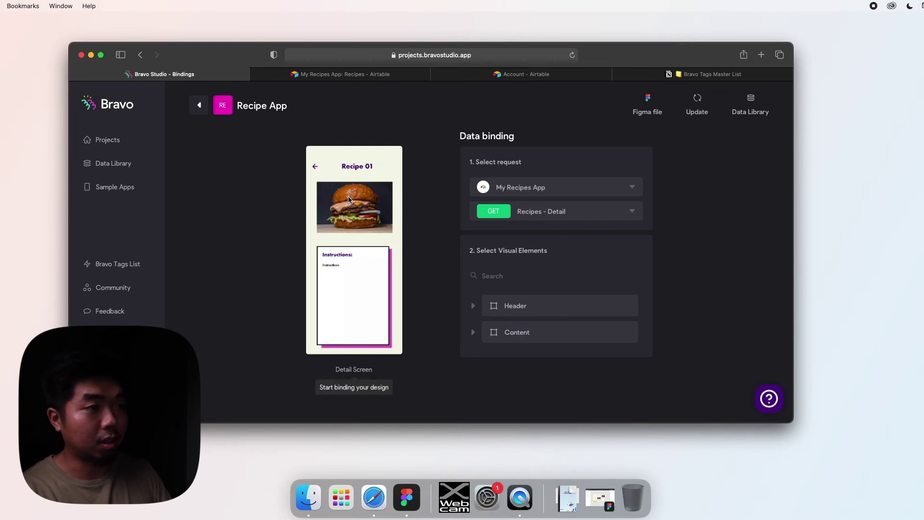
Step: Bind the Header's Recipe Name text to the Recipe Name field
left_click(472, 305)
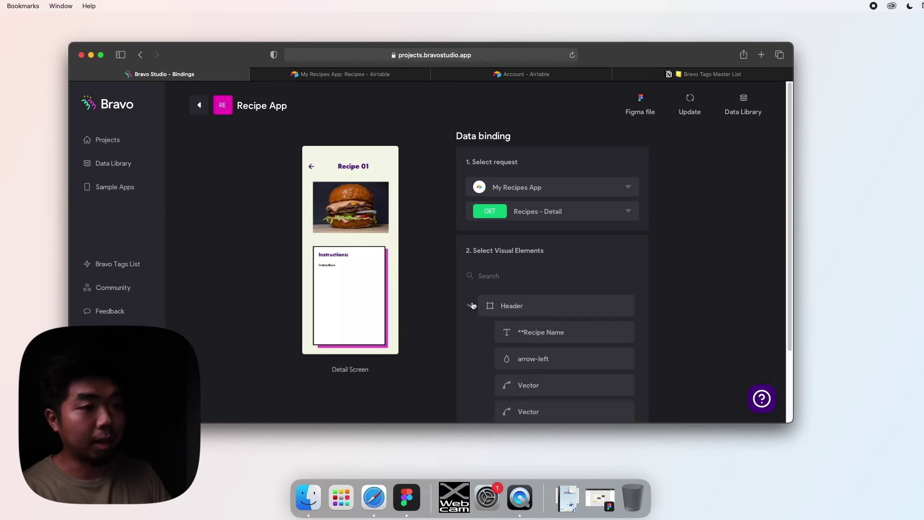
scroll(541, 308, "down", 2)
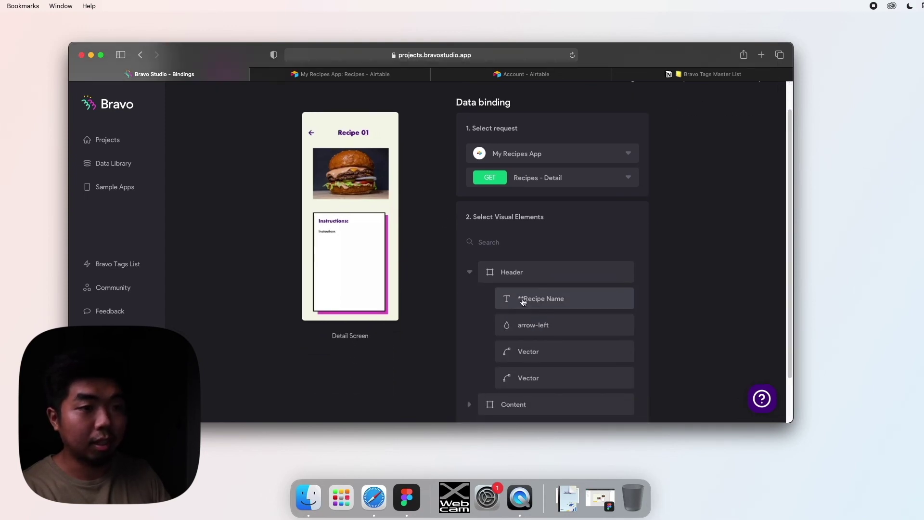
left_click(530, 301)
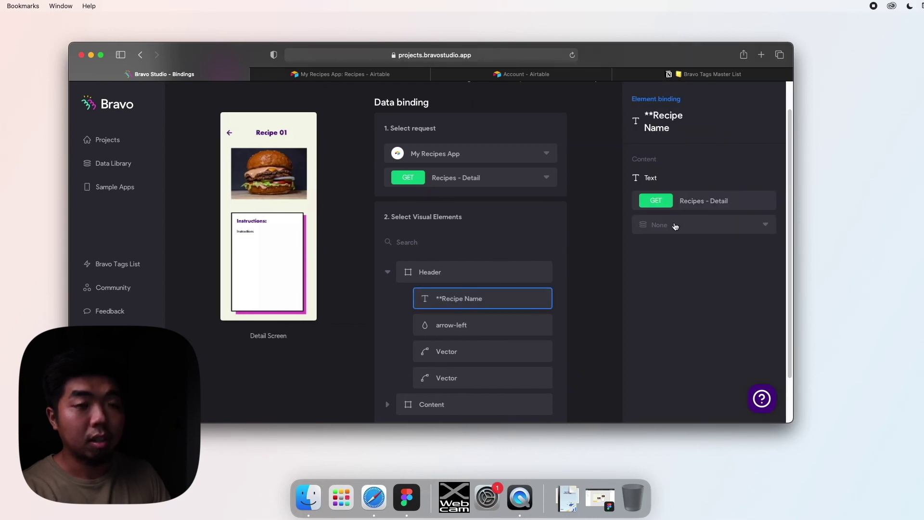
left_click(676, 227)
scroll(676, 300, "down", 4)
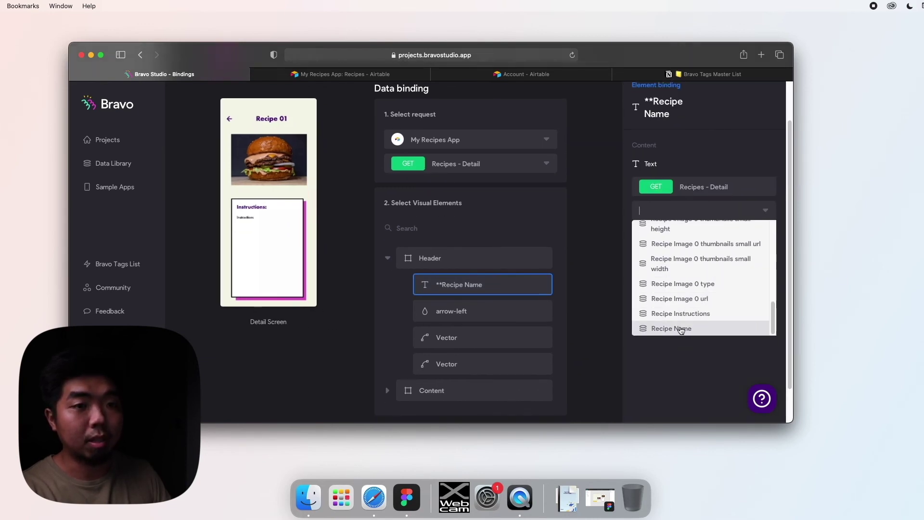
left_click(681, 329)
left_click(390, 259)
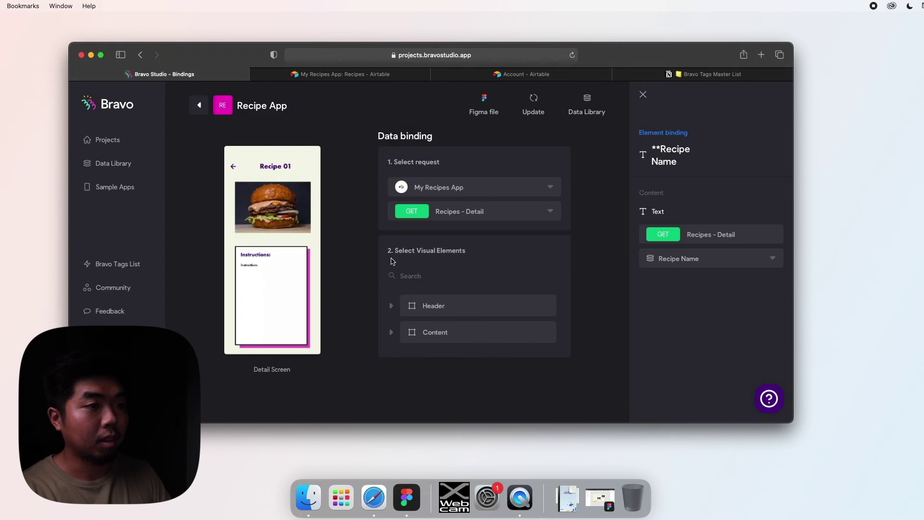
Step: In Content, bind Recipe Photo to Recipe Image 0 url and Instructions to Recipe Instructions
left_click(389, 334)
scroll(470, 324, "down", 5)
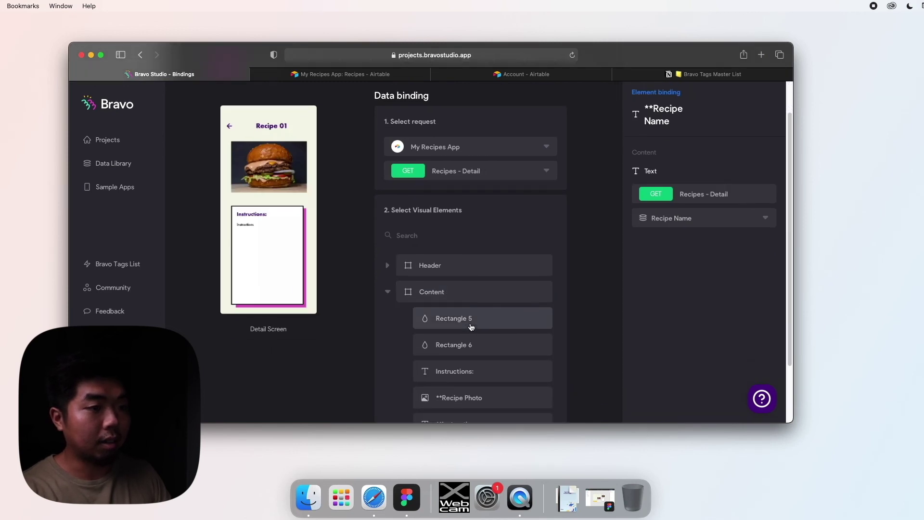
left_click(460, 332)
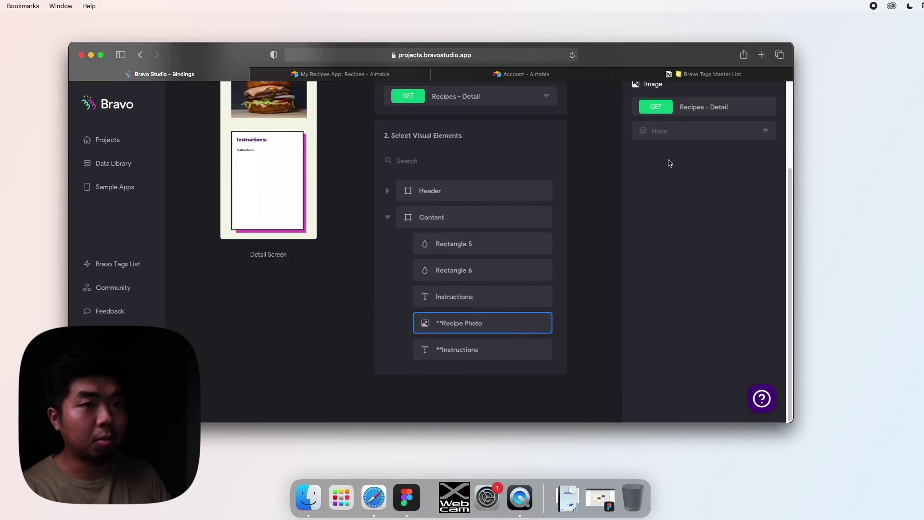
left_click(677, 137)
left_click(684, 219)
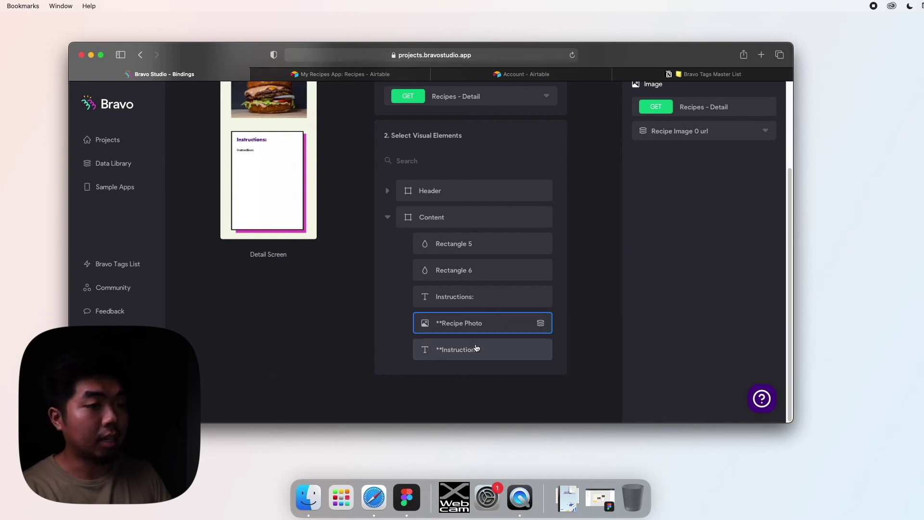
left_click(478, 350)
left_click(707, 129)
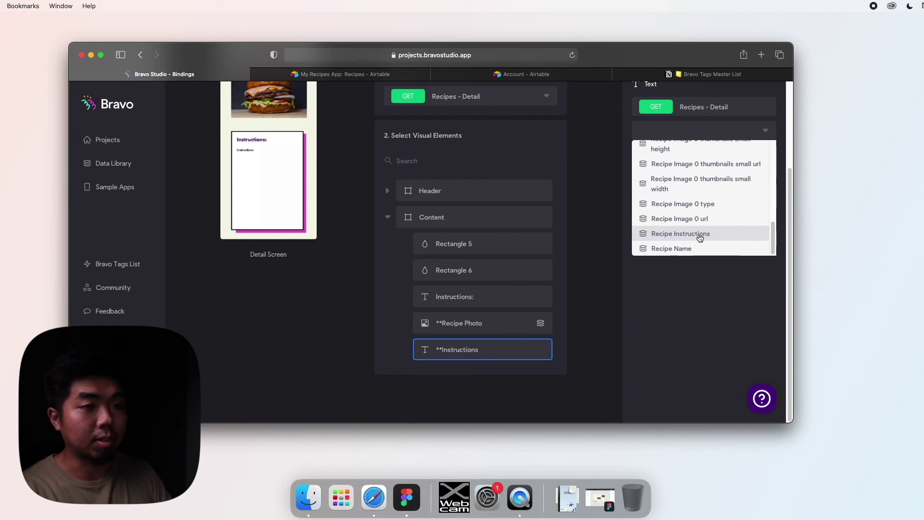
left_click(700, 235)
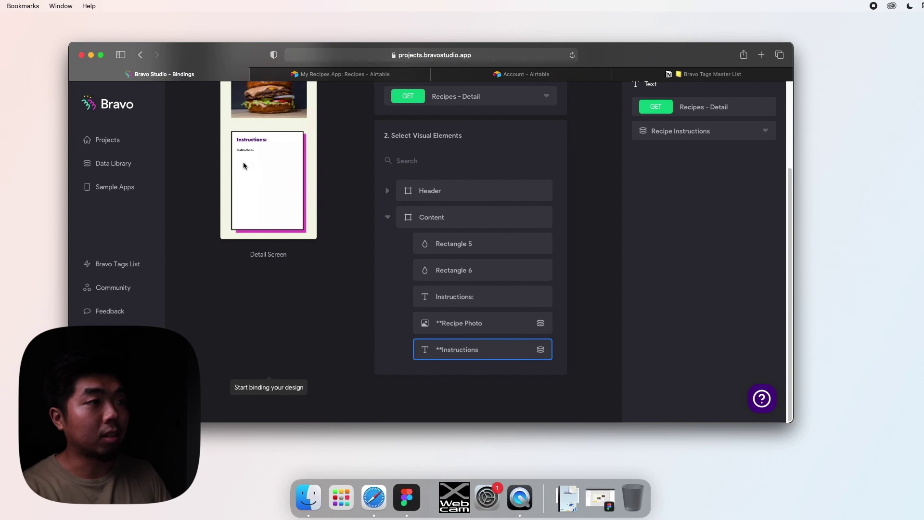
scroll(264, 170, "up", 2)
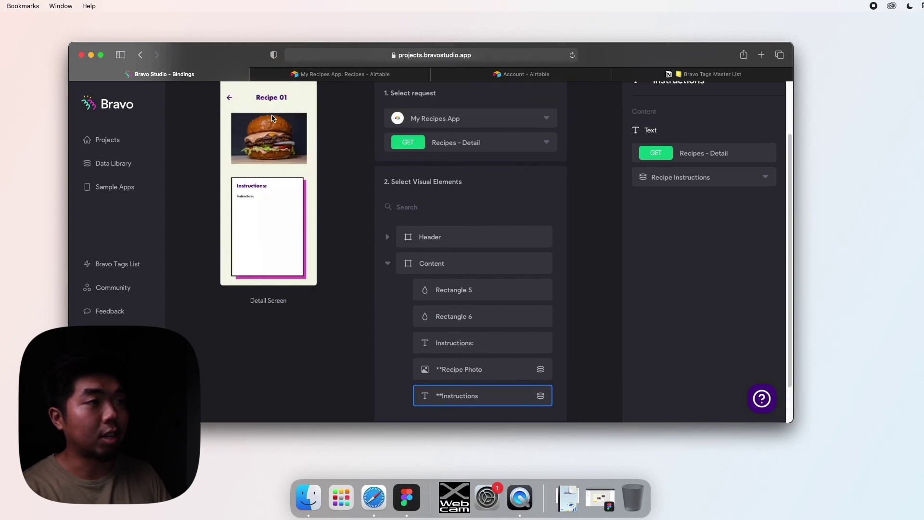